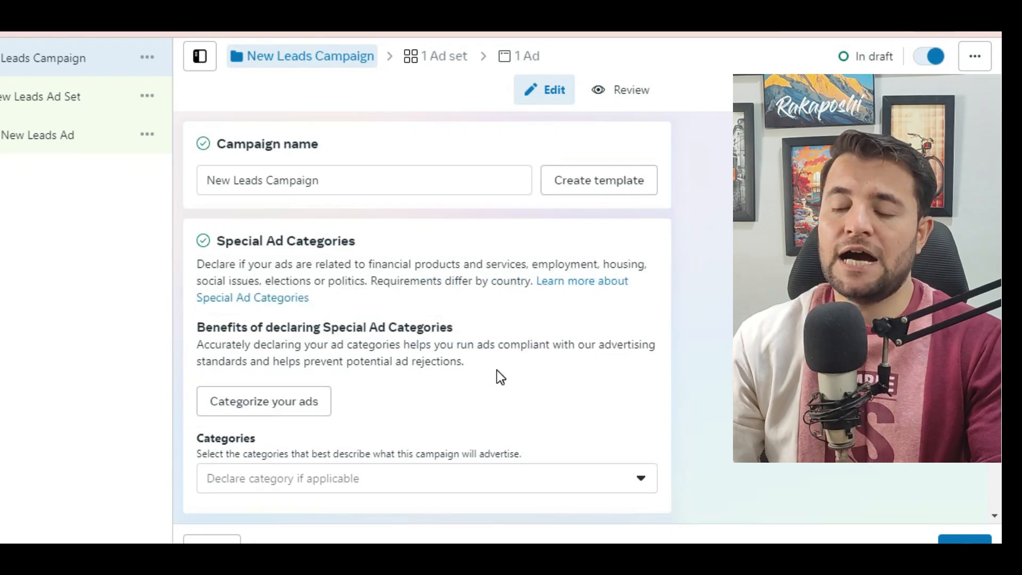
# Switch the audience of the New Leads Ad Set to the original audience options.
pyautogui.click(61, 100)
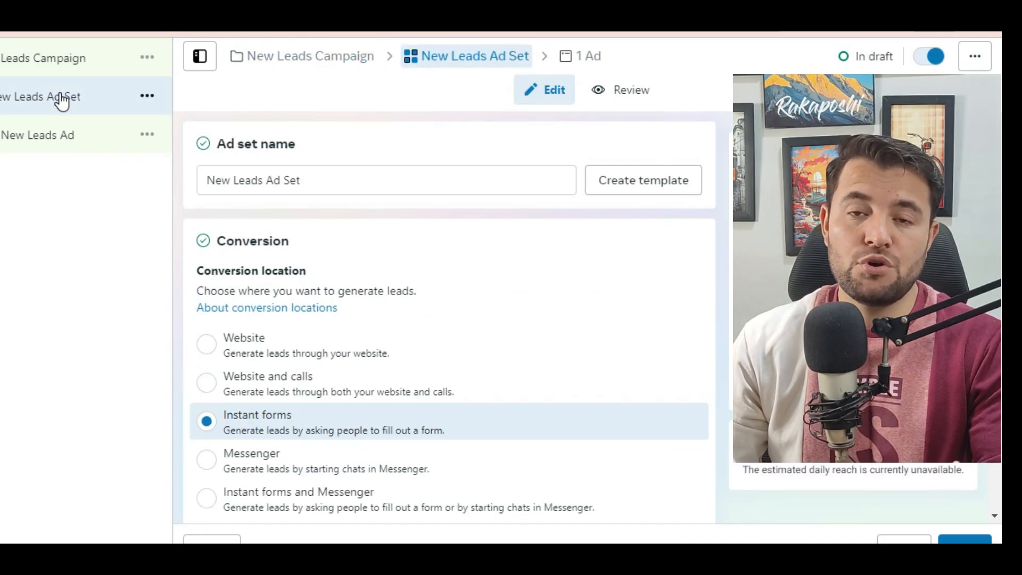
pyautogui.scroll(-20, 476, 377)
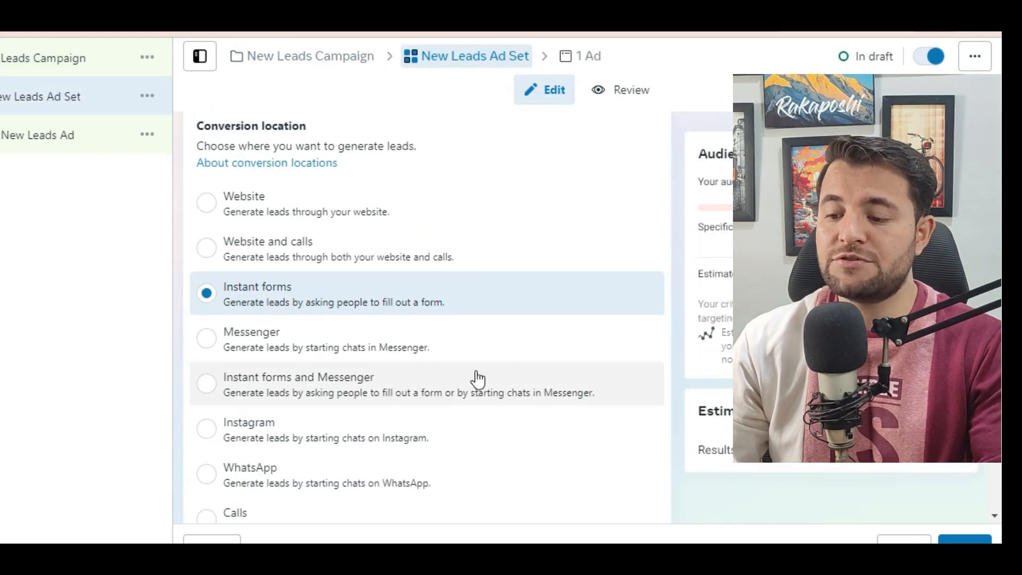
pyautogui.scroll(-12, 476, 372)
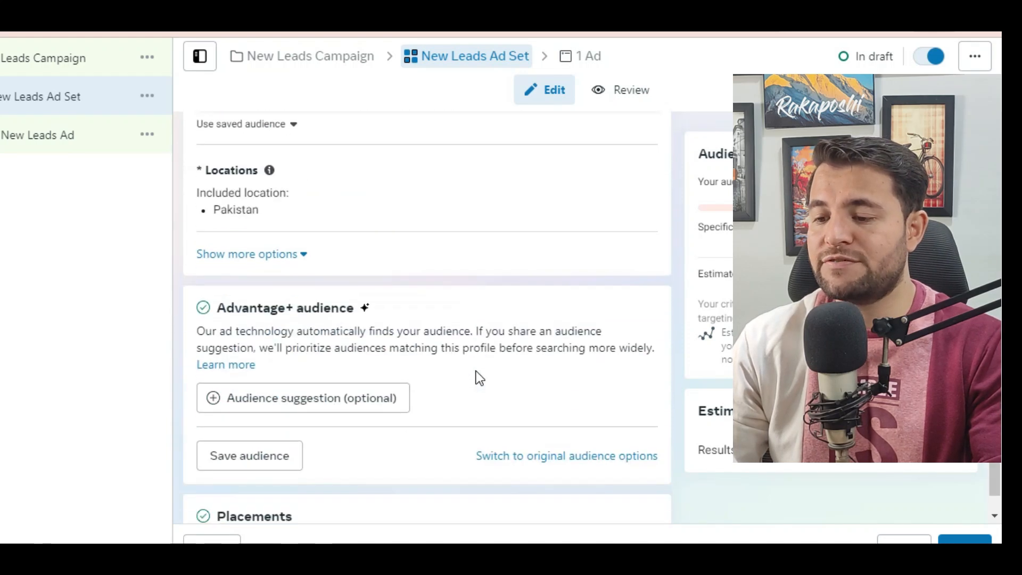
pyautogui.click(575, 319)
pyautogui.click(381, 350)
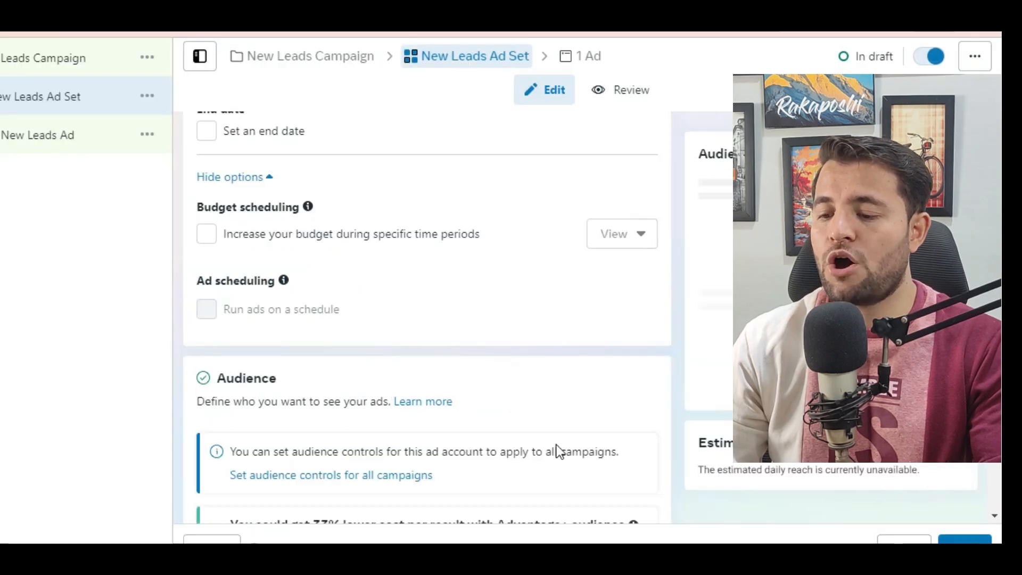
# Start a lookalike audience with the ZJP Services Pixel as its source and Website as the event source.
pyautogui.scroll(-9, 557, 448)
pyautogui.scroll(-6, 557, 451)
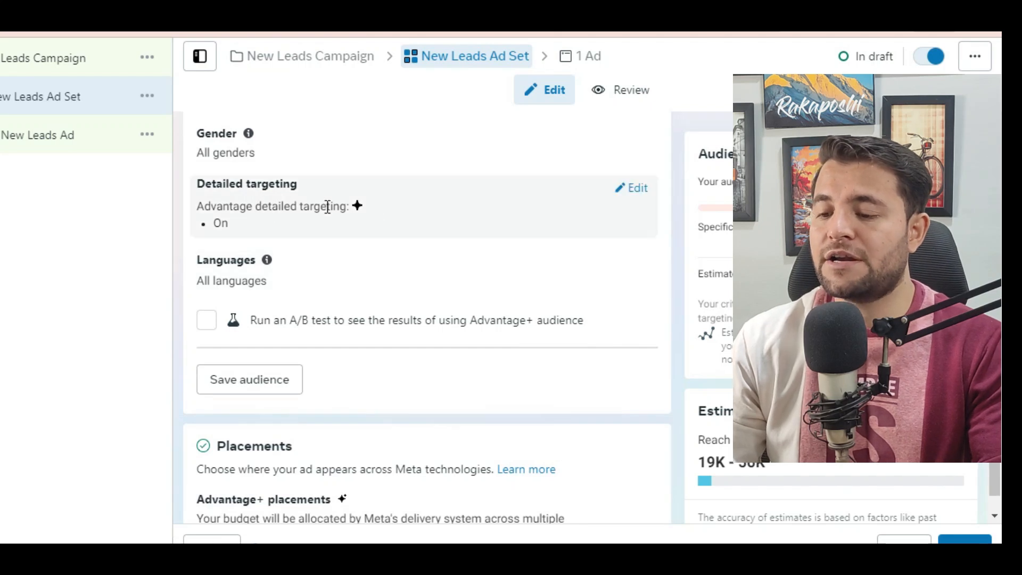
pyautogui.scroll(9, 477, 369)
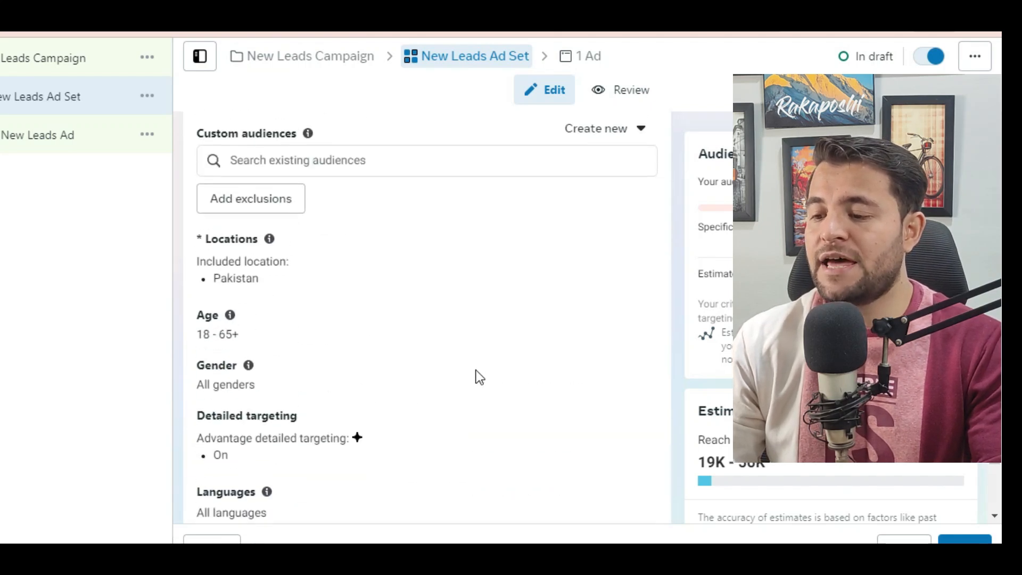
pyautogui.scroll(-2, 476, 370)
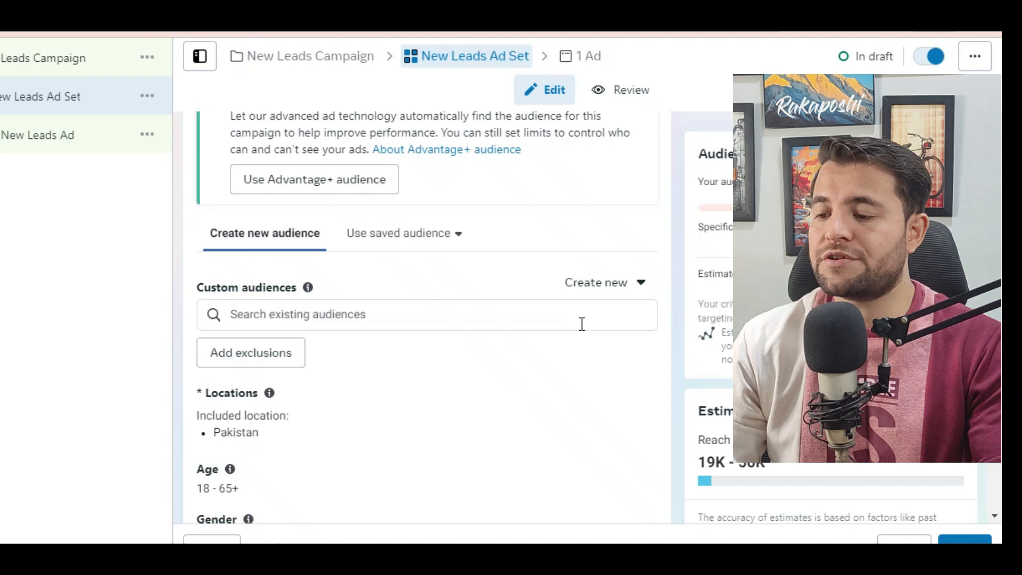
pyautogui.click(640, 284)
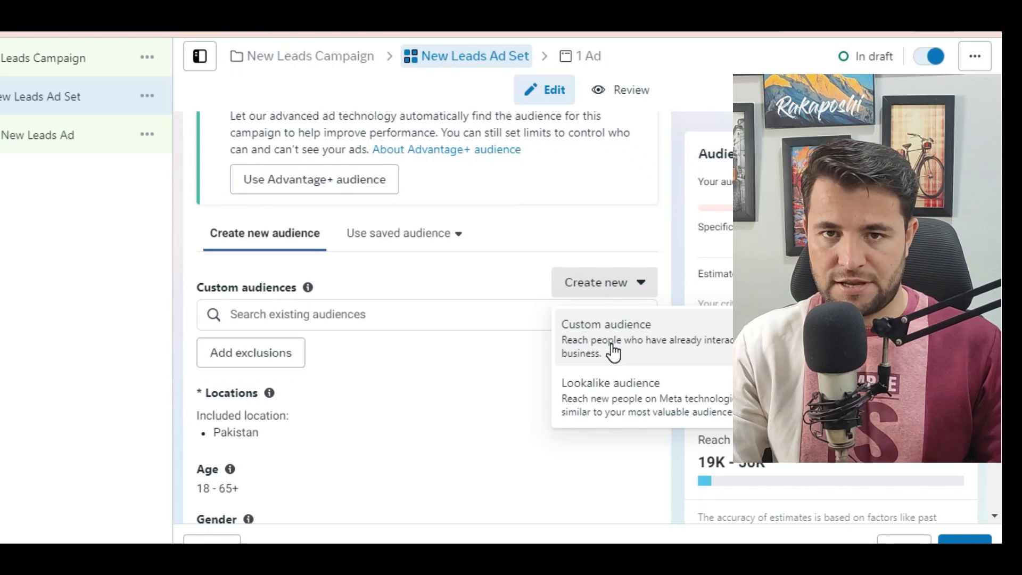
pyautogui.click(617, 390)
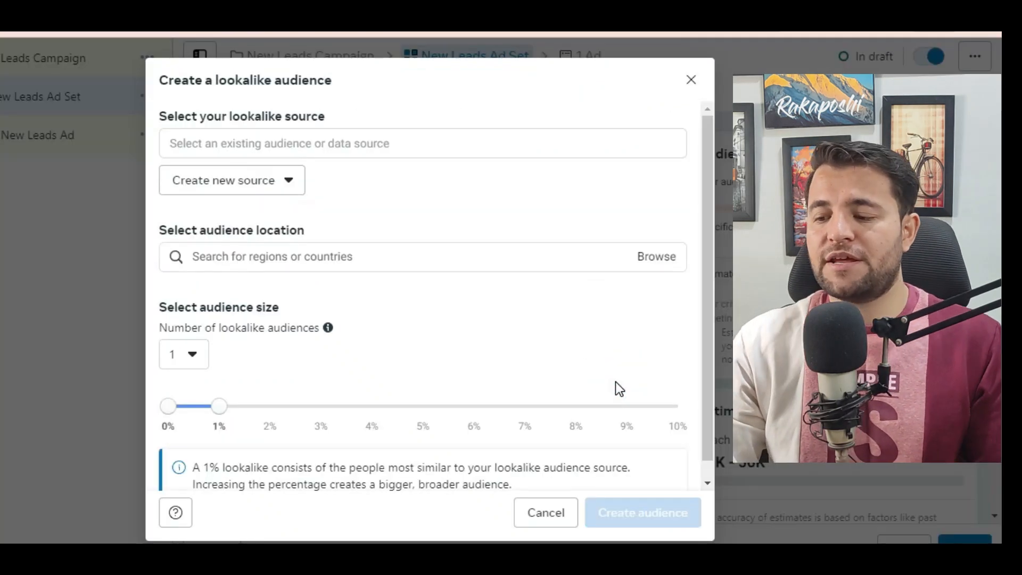
pyautogui.click(299, 142)
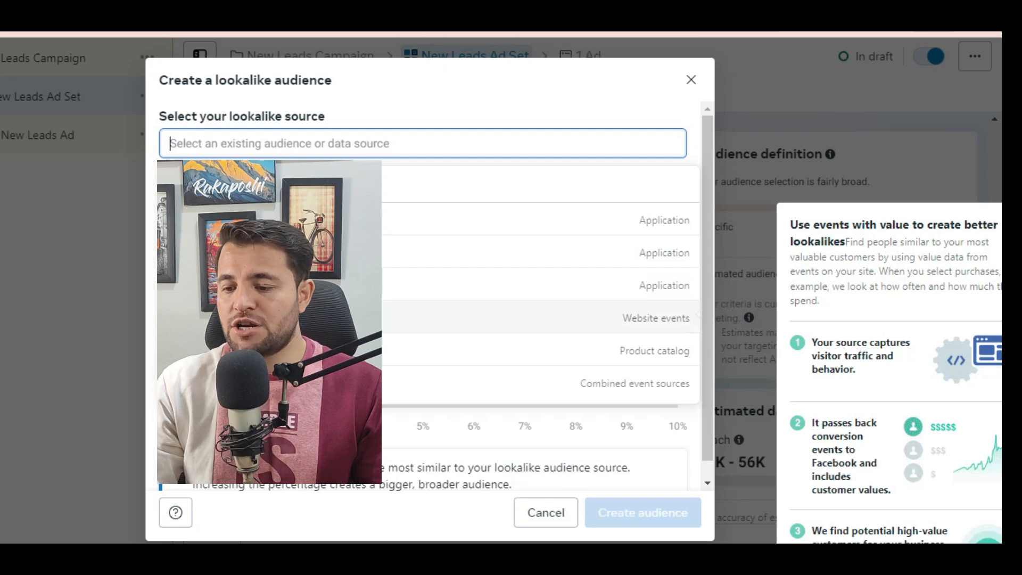
pyautogui.click(287, 383)
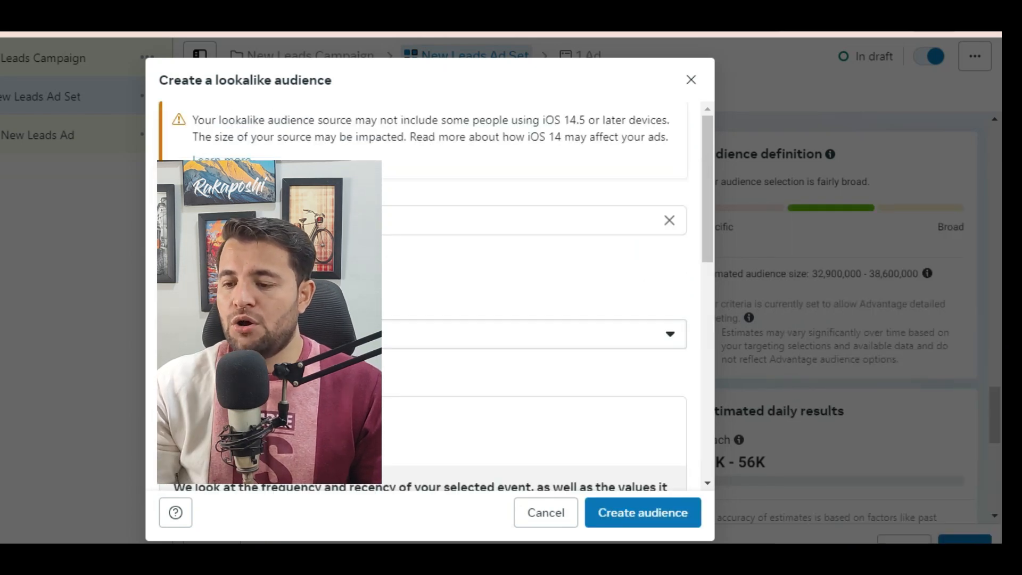
pyautogui.click(287, 334)
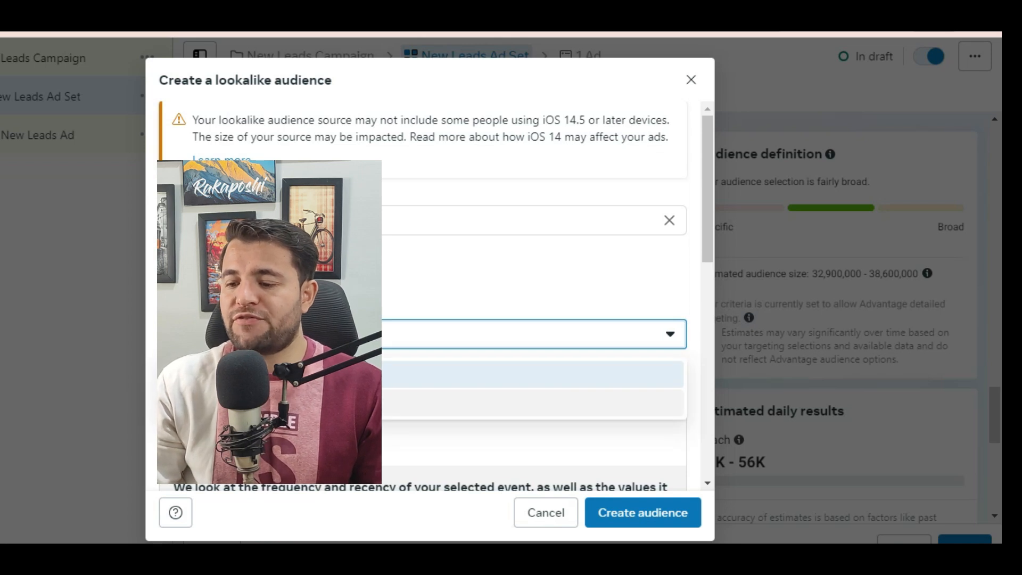
pyautogui.click(288, 374)
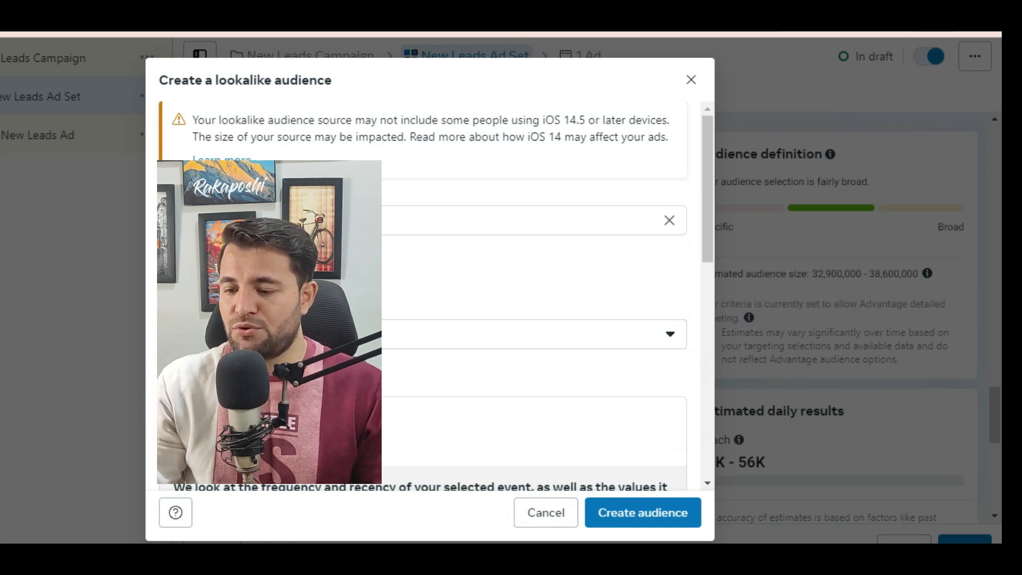
# Review the lookalike audience's event, location and size settings and discard it without creating it.
pyautogui.scroll(-2, 257, 318)
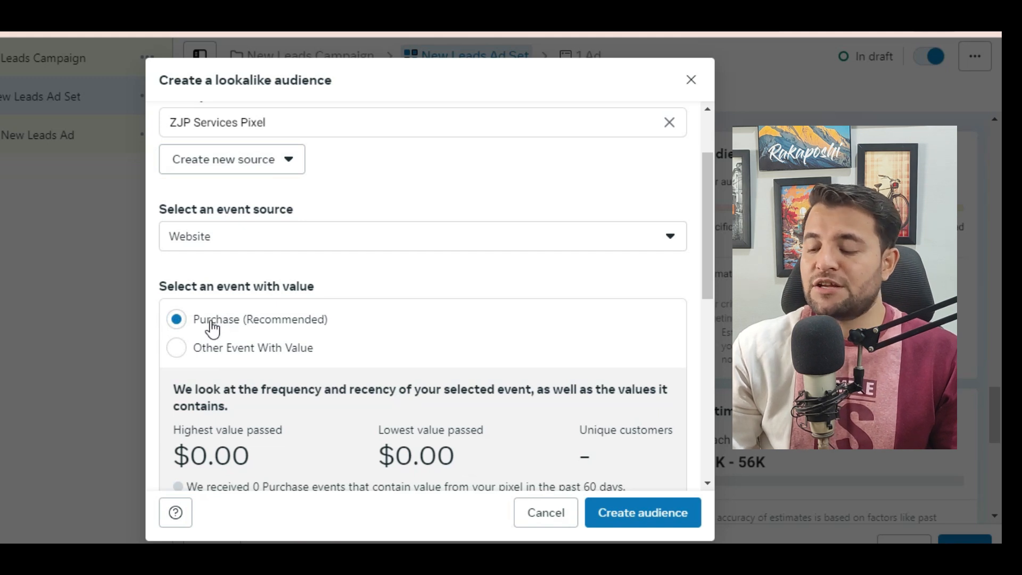
pyautogui.scroll(-5, 386, 353)
pyautogui.moveTo(216, 327)
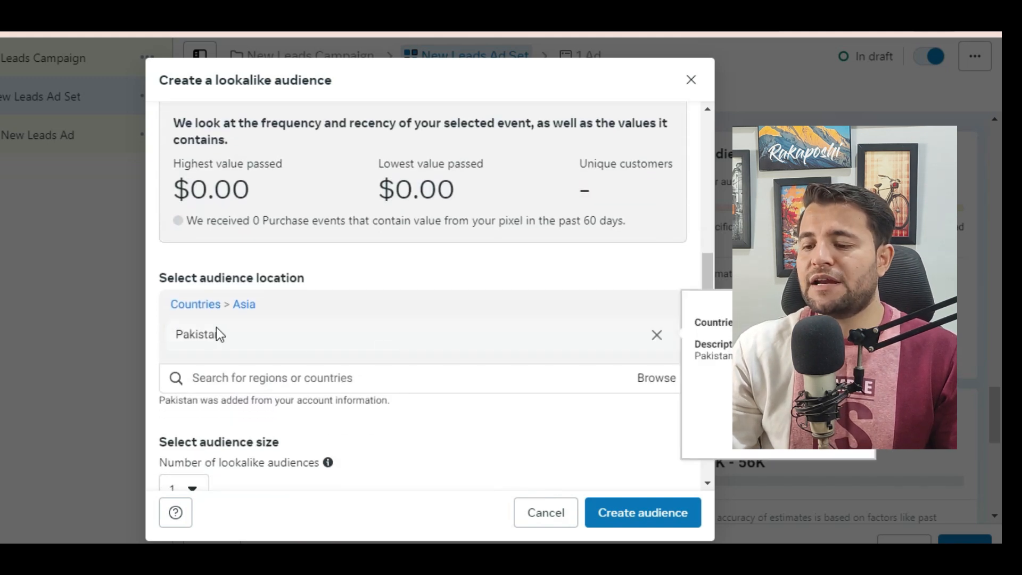
pyautogui.scroll(-4, 360, 383)
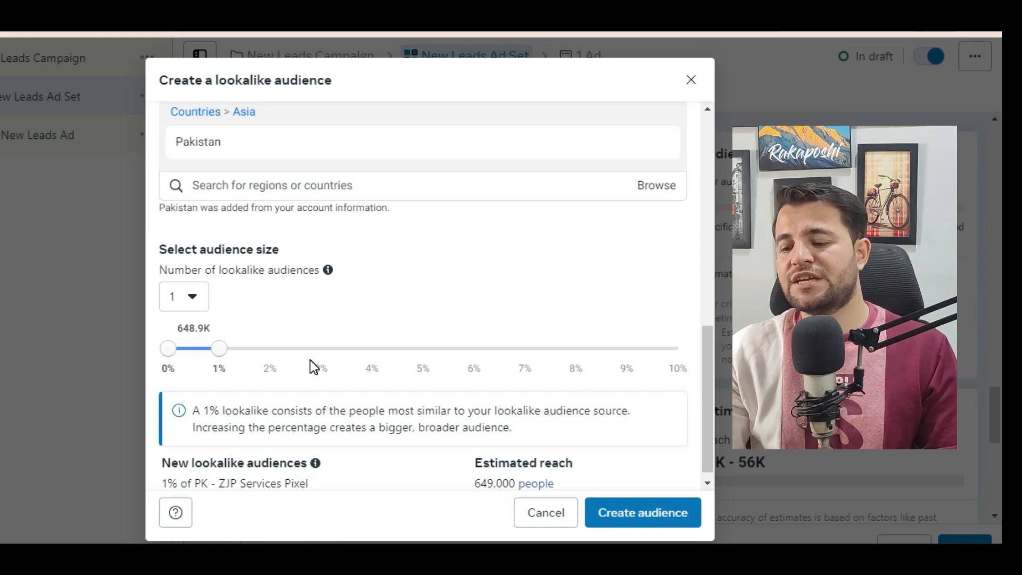
pyautogui.scroll(-1, 447, 401)
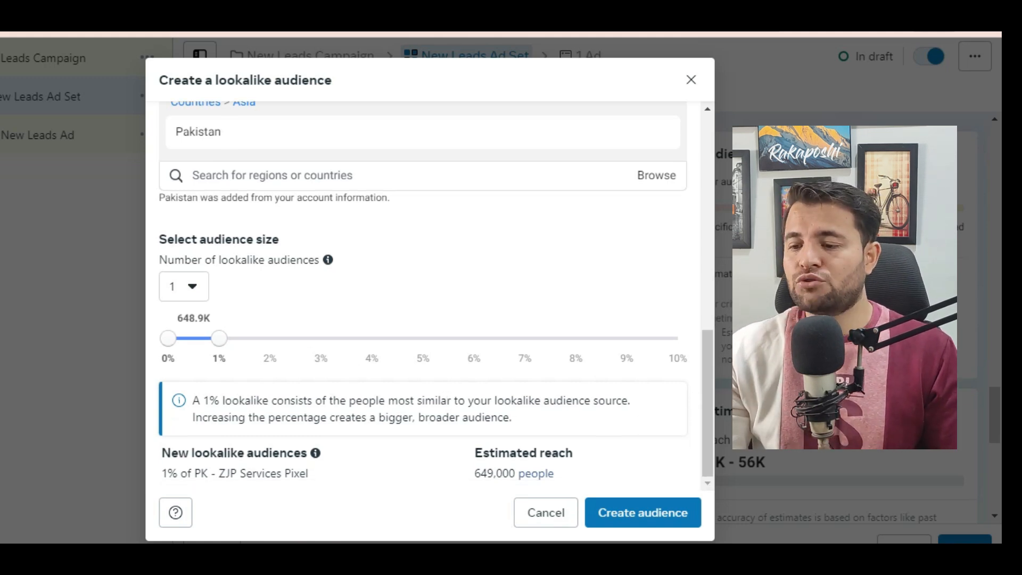
pyautogui.click(544, 514)
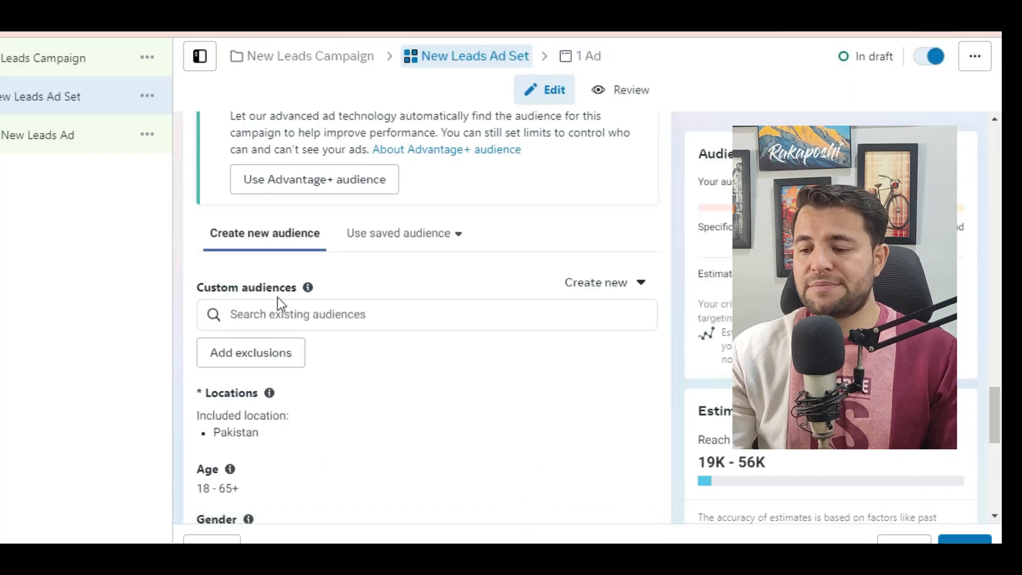
# Check the list of saved audiences available for the ad set.
pyautogui.click(395, 250)
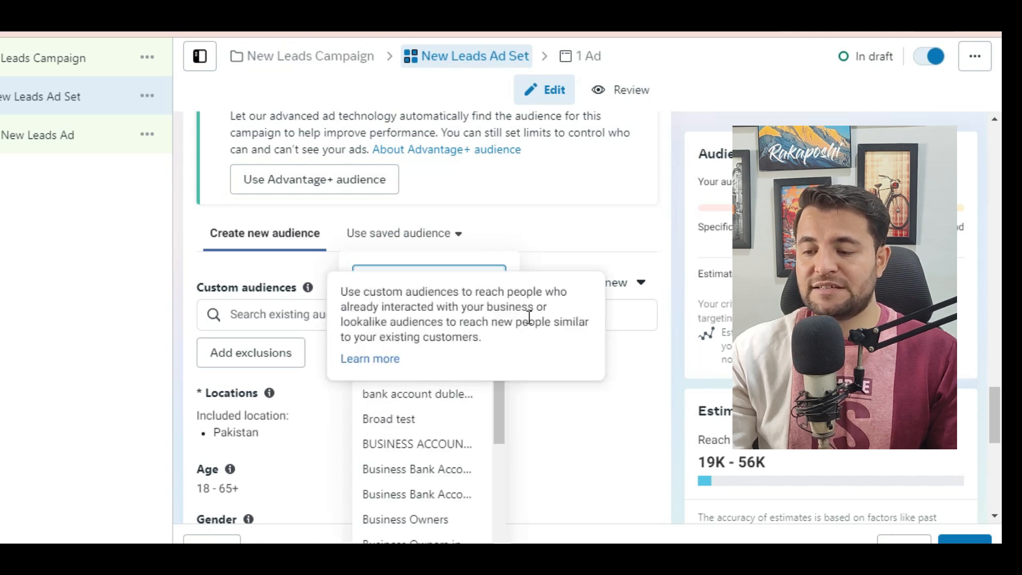
pyautogui.click(406, 242)
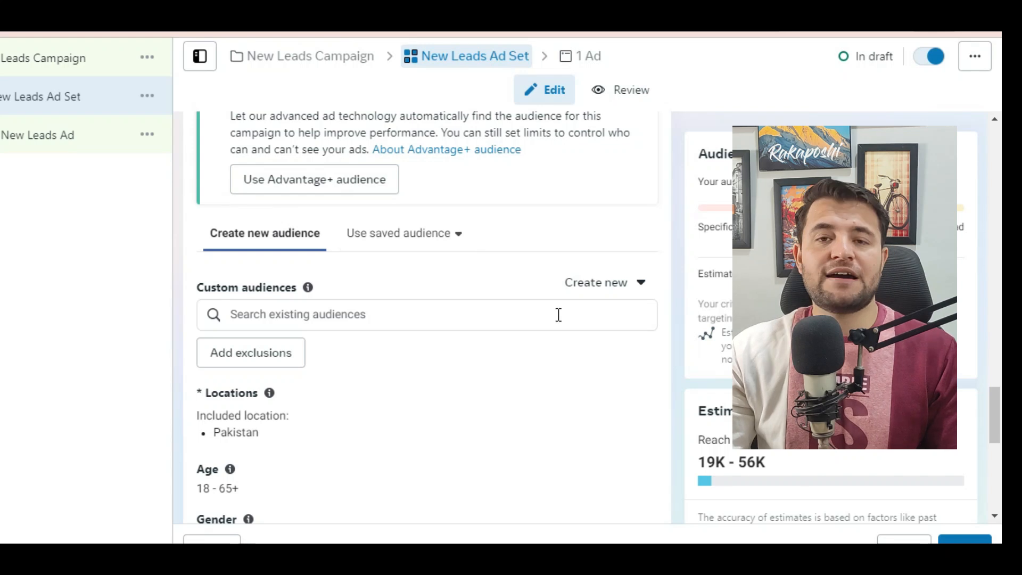
# Start a new custom audience for the ad set with Lead form as its source.
pyautogui.click(632, 291)
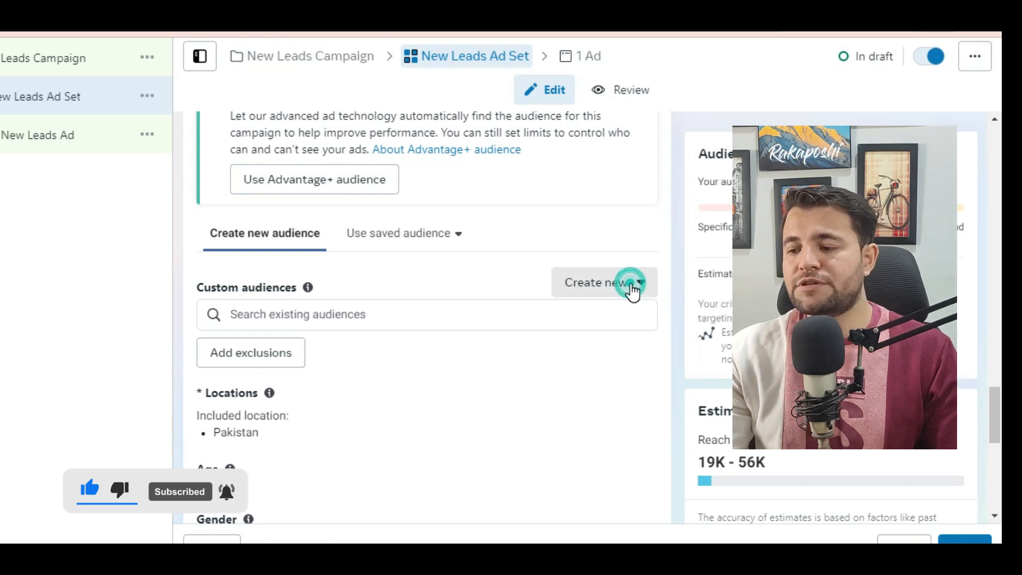
pyautogui.click(617, 333)
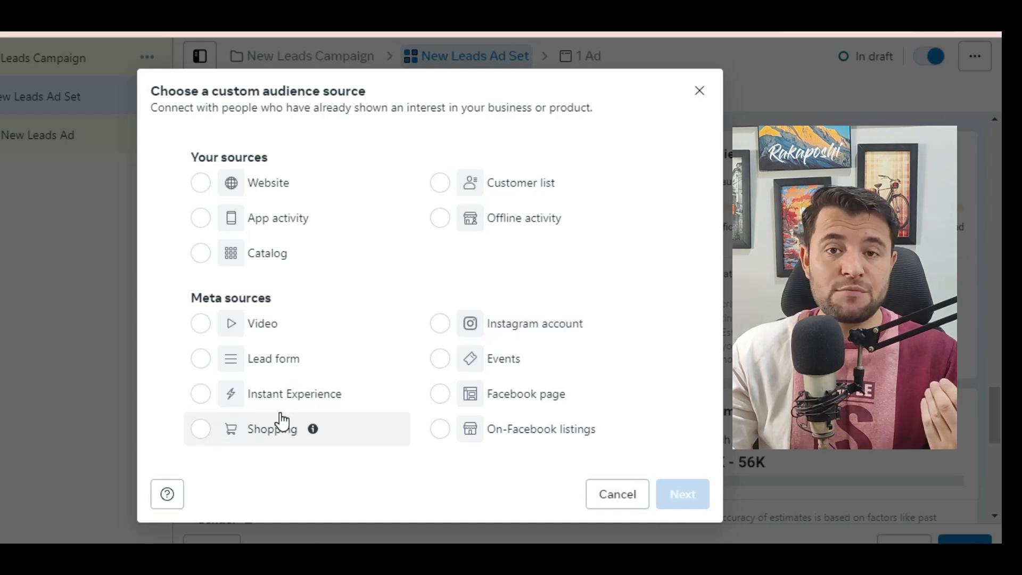
pyautogui.click(200, 367)
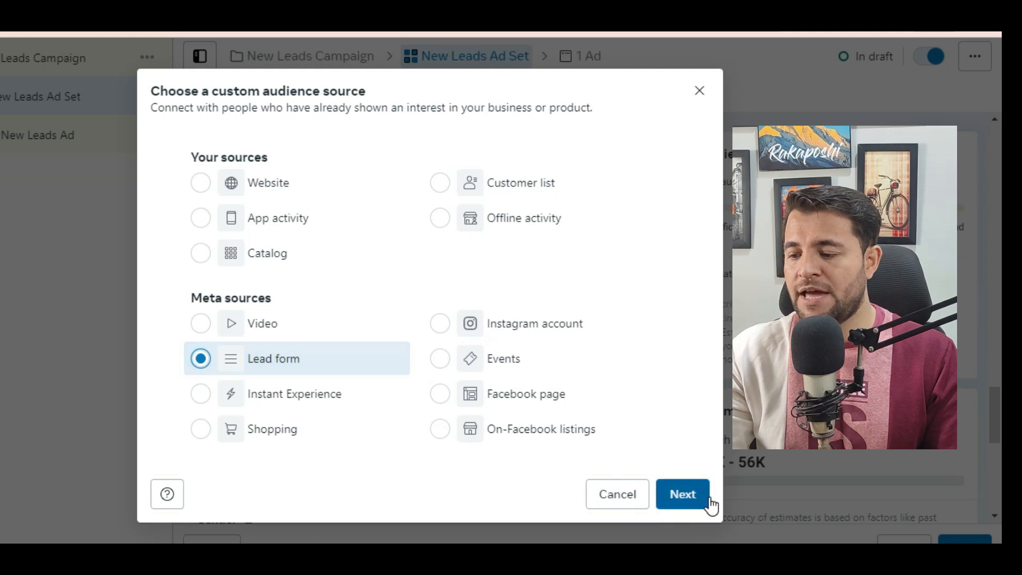
pyautogui.click(695, 498)
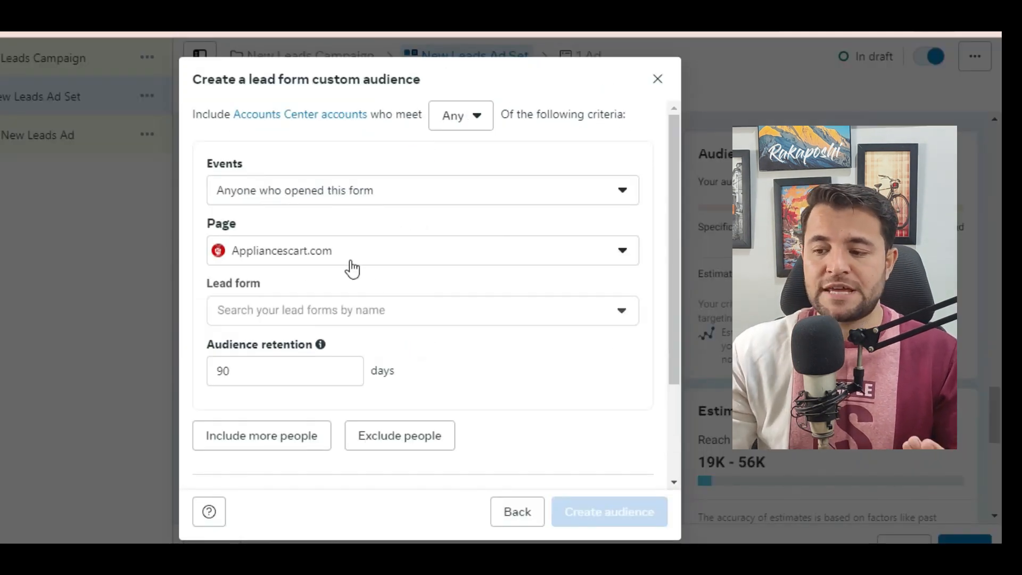
# Limit the audience to accounts who opened and submitted the form, and choose JPAAccounting as the page.
pyautogui.click(266, 205)
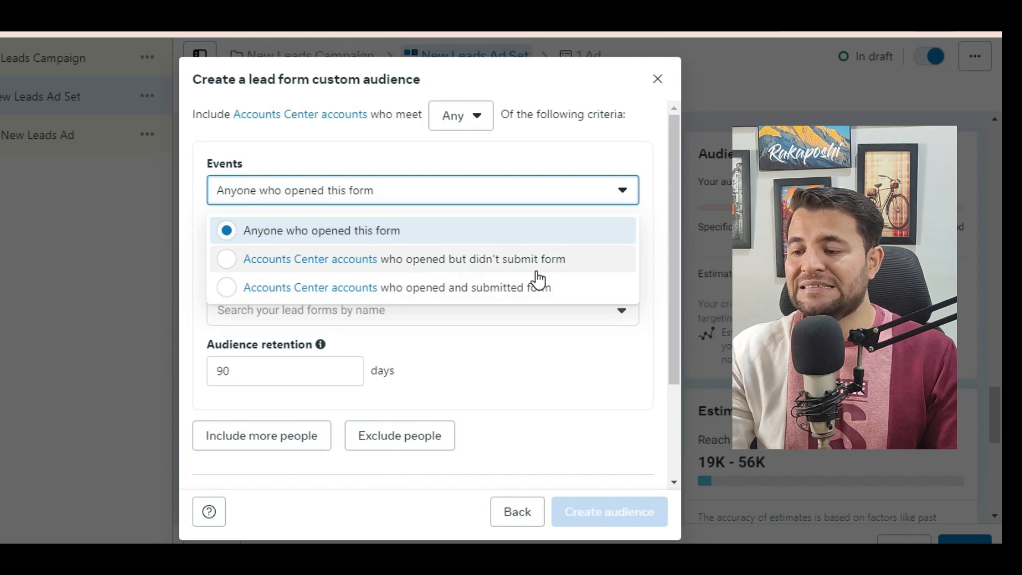
pyautogui.click(508, 290)
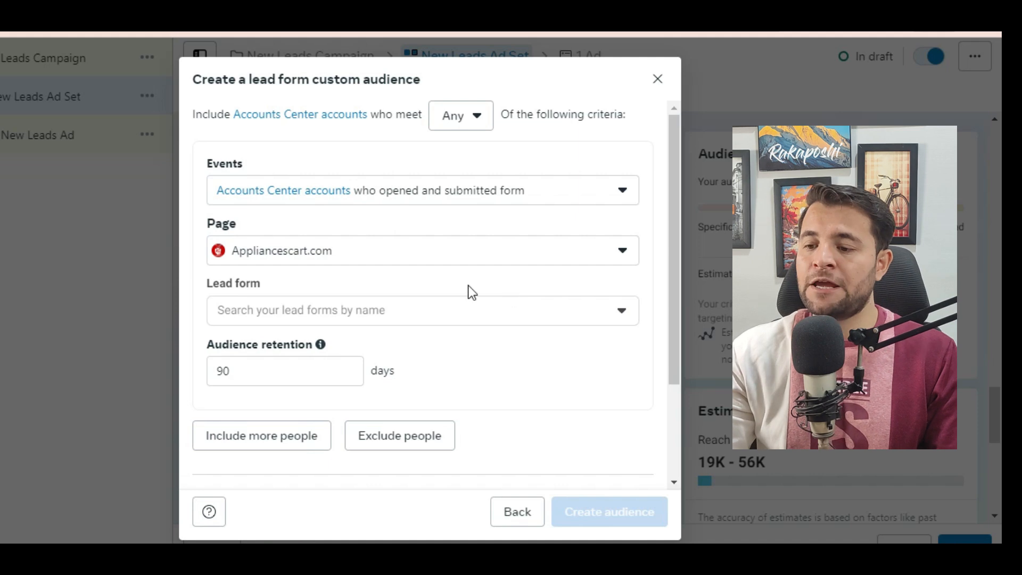
pyautogui.click(371, 248)
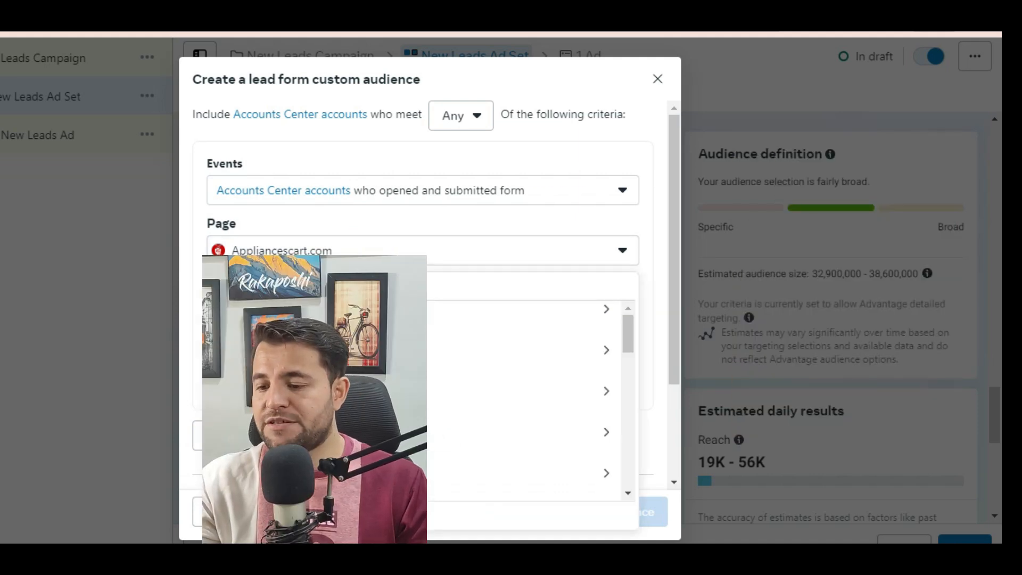
pyautogui.scroll(-3, 521, 399)
pyautogui.click(314, 360)
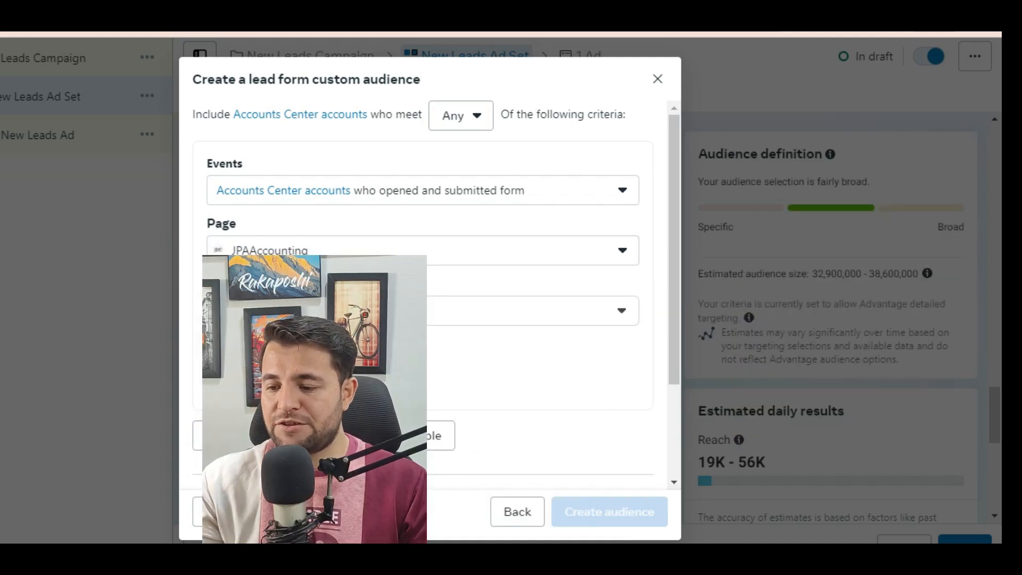
# Choose Business Bank Account Opening Form as the lead form and set the audience retention to 60 days.
pyautogui.click(296, 311)
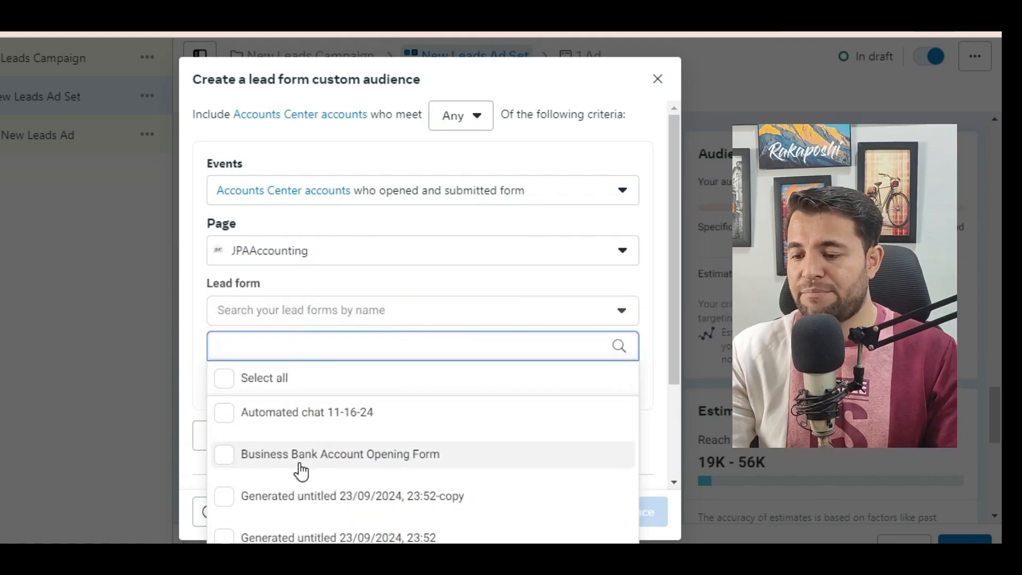
pyautogui.click(301, 471)
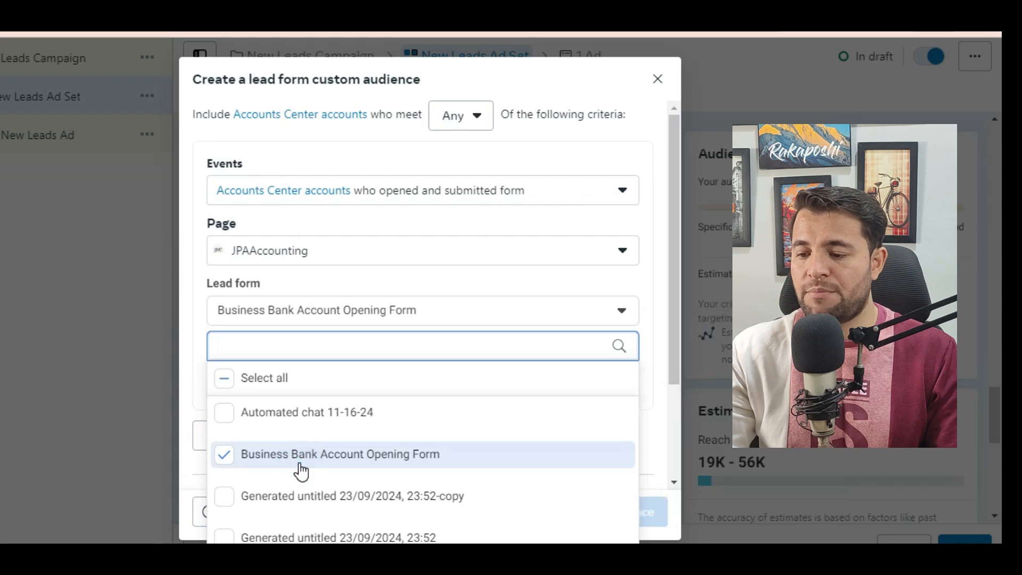
pyautogui.click(191, 296)
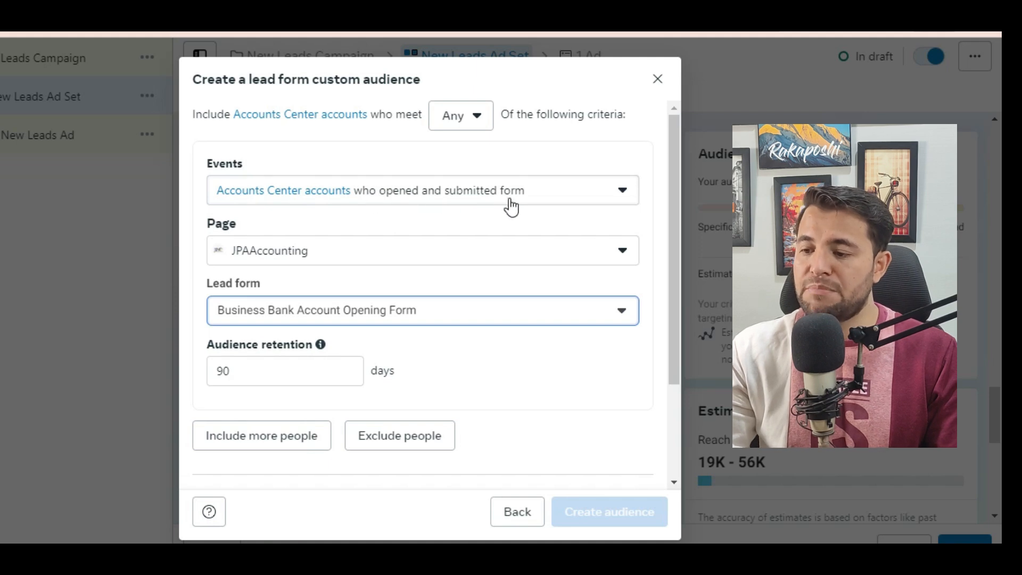
pyautogui.doubleClick(254, 372)
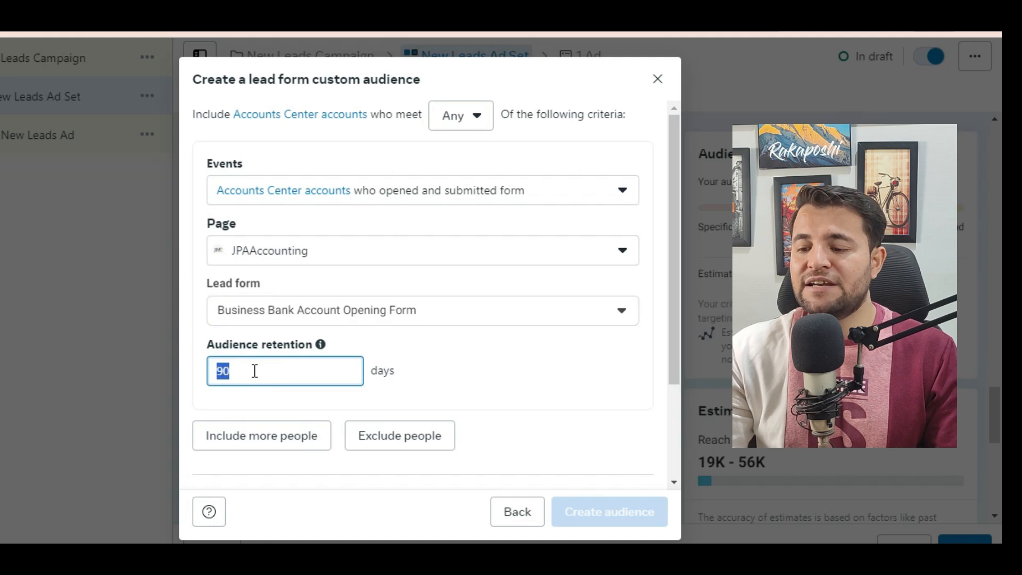
pyautogui.write('60')
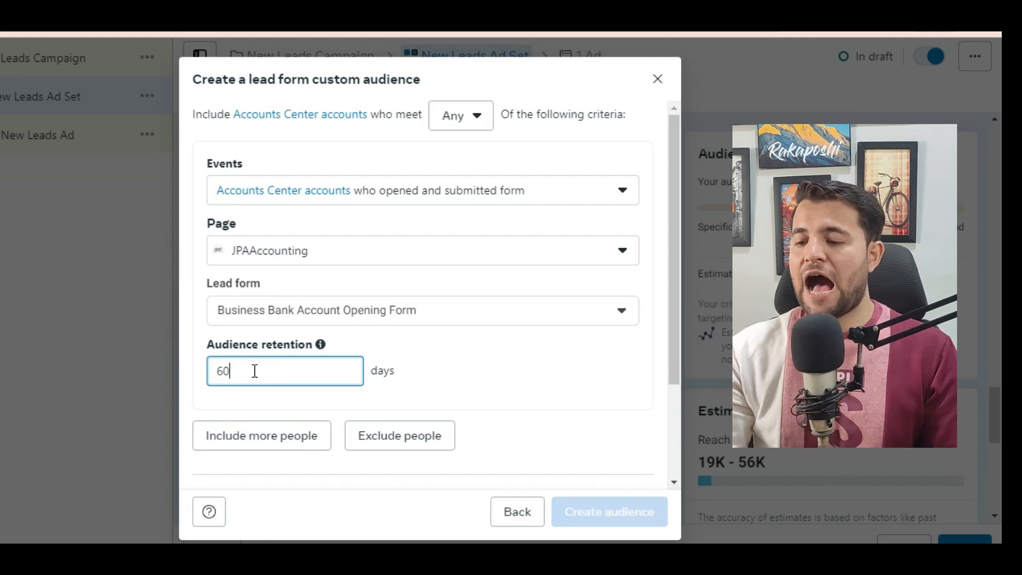
# Name the lead form custom audience "Business Bank Account Cus Audience 1".
pyautogui.scroll(-3, 482, 390)
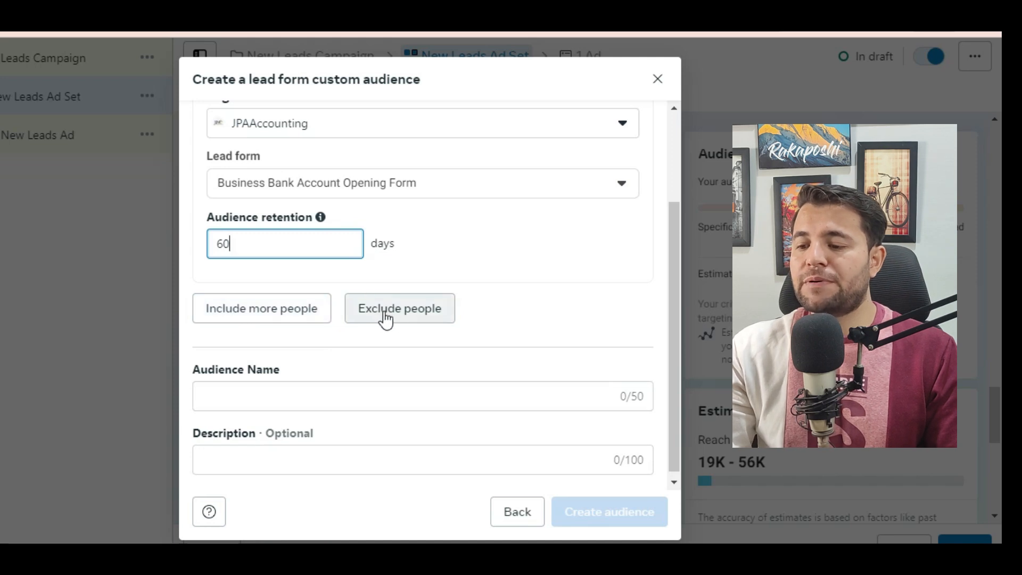
pyautogui.click(245, 390)
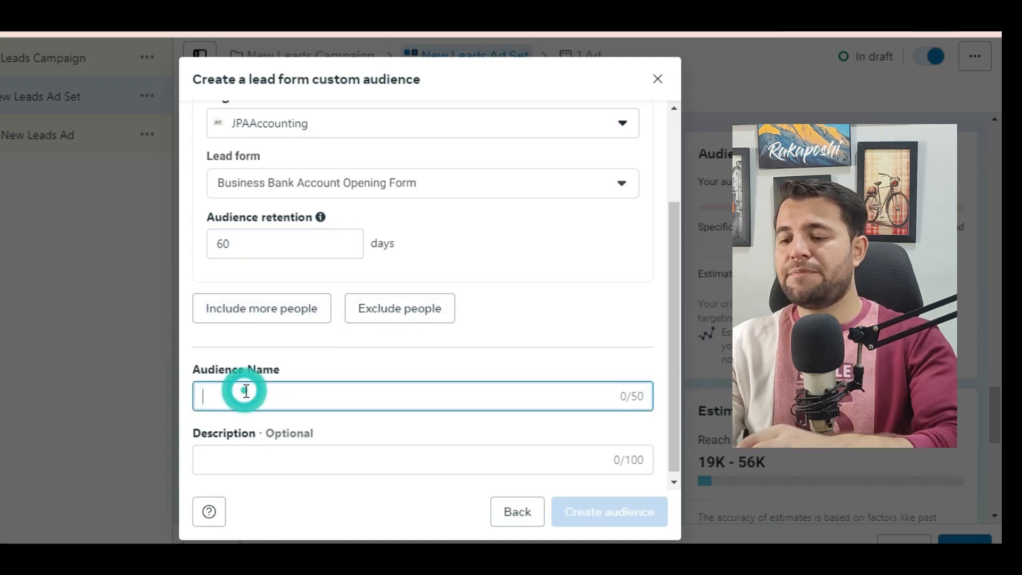
pyautogui.write('Business Bank Ac')
pyautogui.write('count Cu')
pyautogui.write('s AUdian')
pyautogui.press('BackSpace')
pyautogui.press('BackSpace')
pyautogui.press('BackSpace')
pyautogui.press('BackSpace')
pyautogui.press('BackSpace')
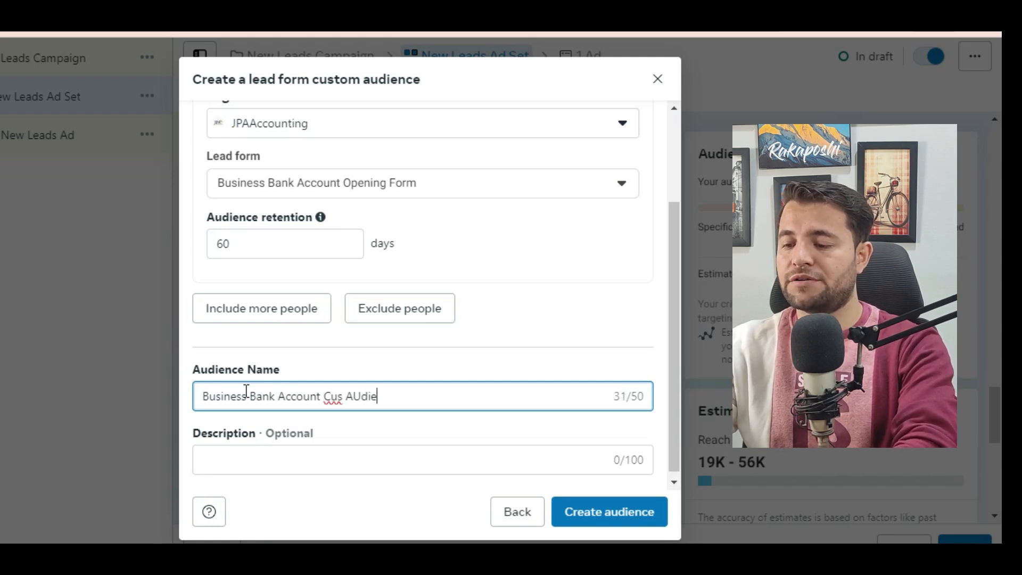
pyautogui.write('udience 1')
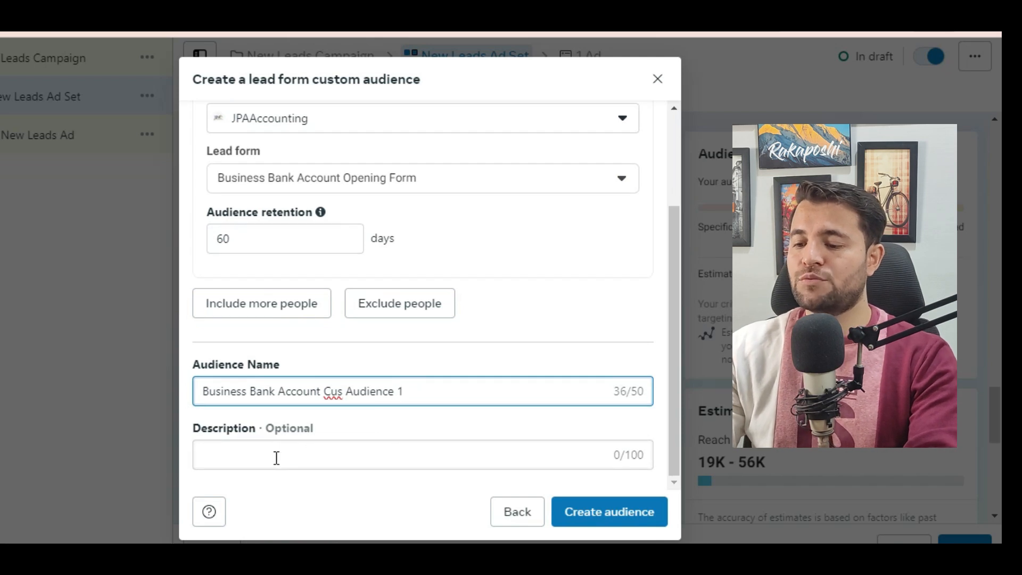
# Enter "Lead form" as the audience description and create the custom audience.
pyautogui.click(276, 457)
pyautogui.write('Lead form')
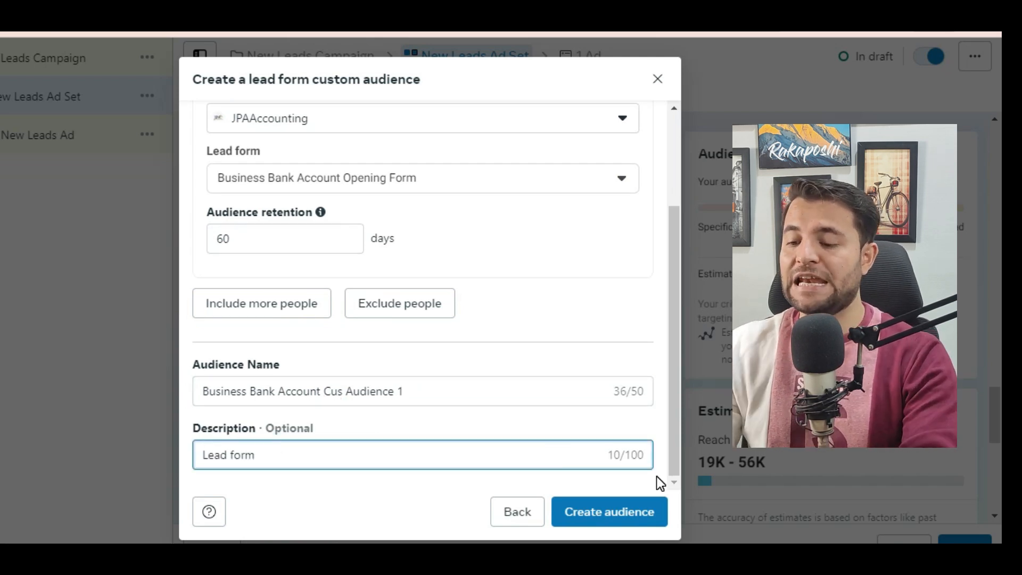
pyautogui.click(596, 532)
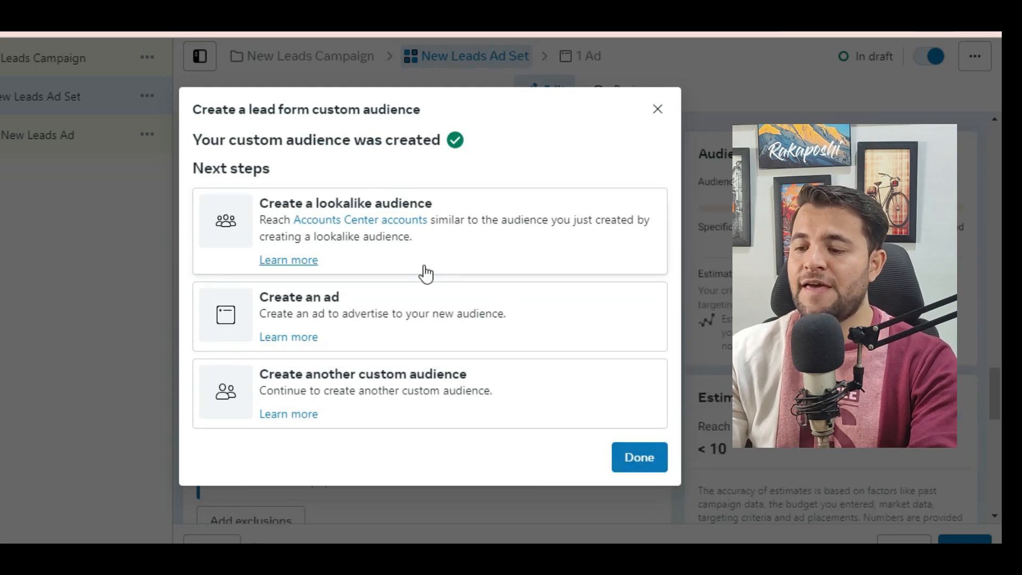
# Start a lookalike audience from the new custom audience and replace Pakistan with United Arab Emirates as its location.
pyautogui.click(499, 211)
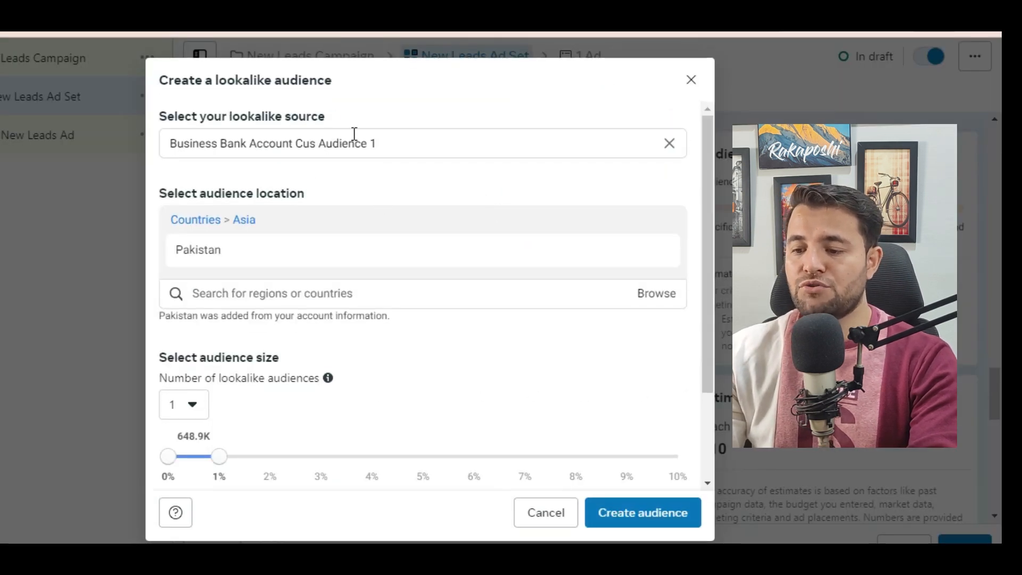
pyautogui.click(657, 250)
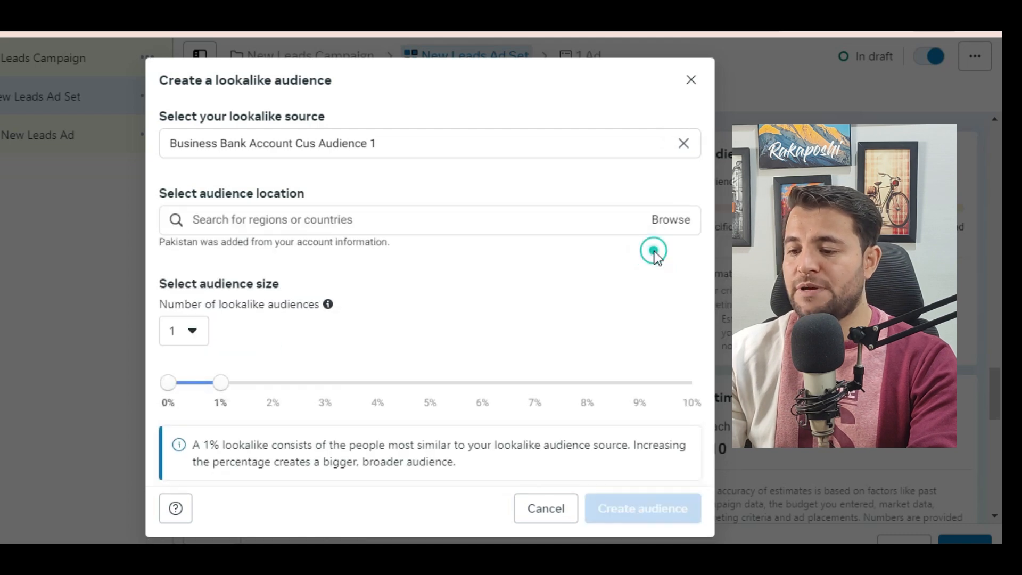
pyautogui.click(339, 216)
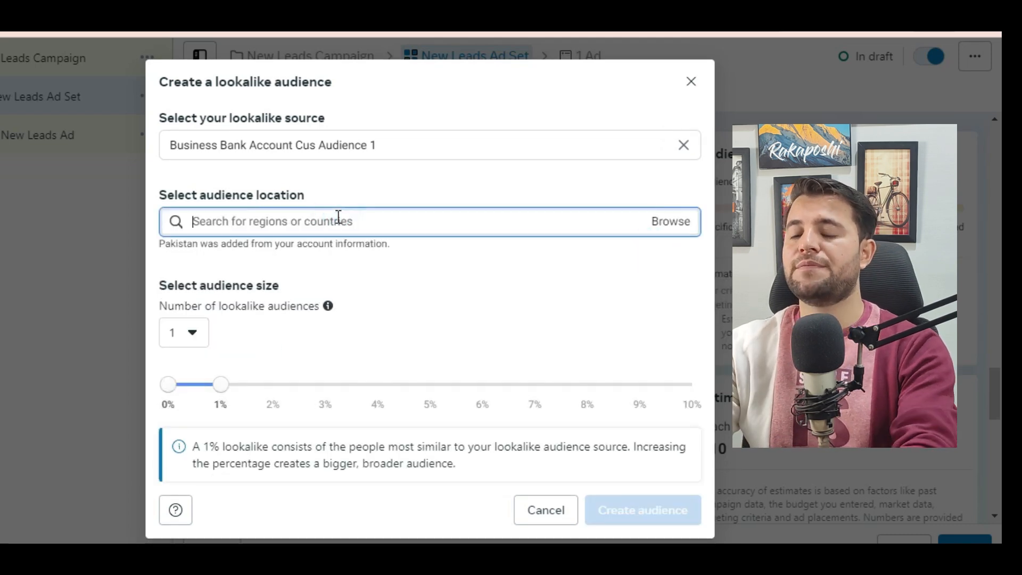
pyautogui.write('united')
pyautogui.click(268, 255)
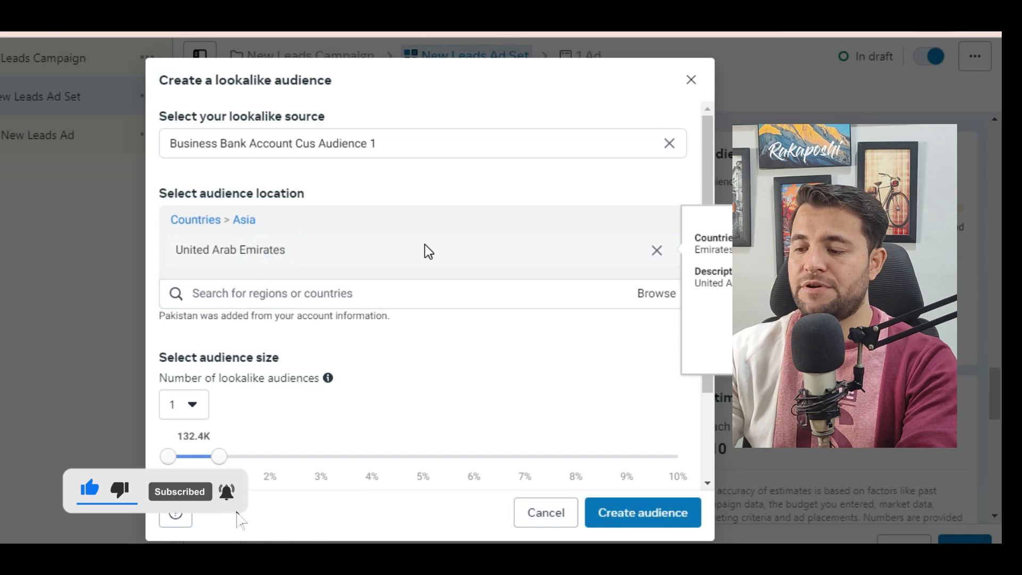
# Create one 1% lookalike audience, keeping Business Bank Account Cus Audience 1 as its source.
pyautogui.scroll(-1, 354, 396)
pyautogui.scroll(-1, 323, 458)
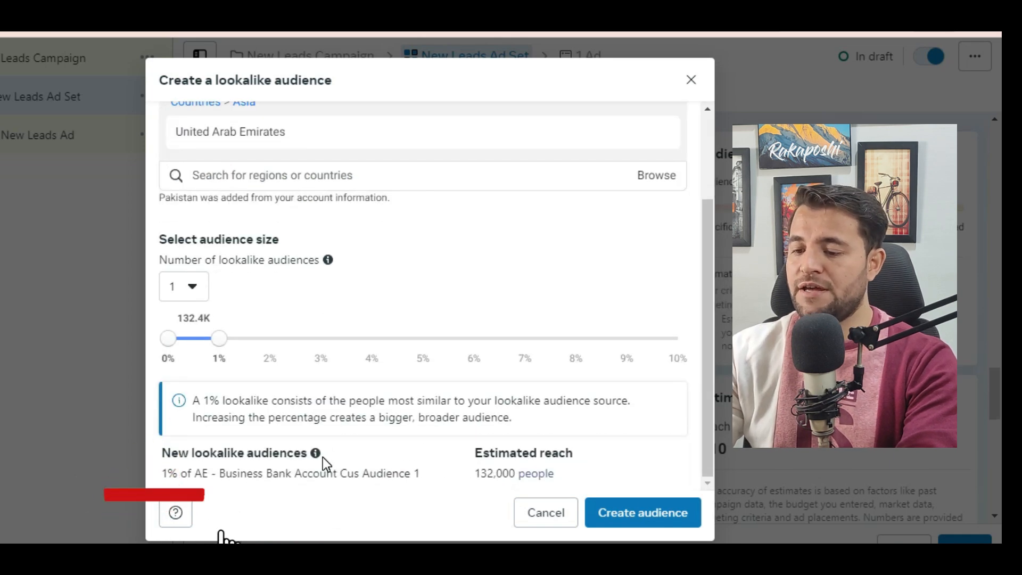
pyautogui.scroll(2, 323, 458)
pyautogui.click(447, 137)
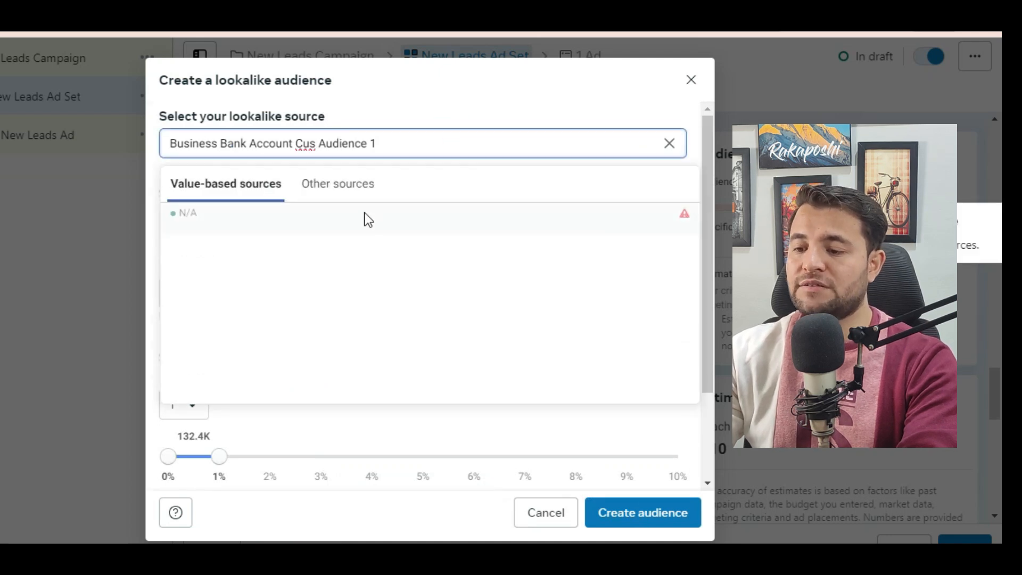
pyautogui.click(400, 105)
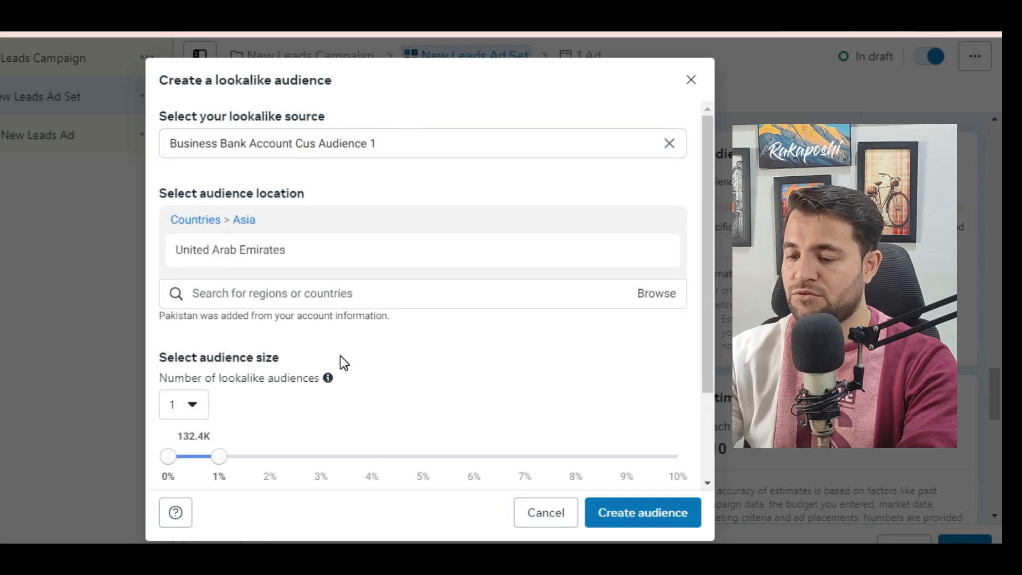
pyautogui.scroll(-2, 341, 357)
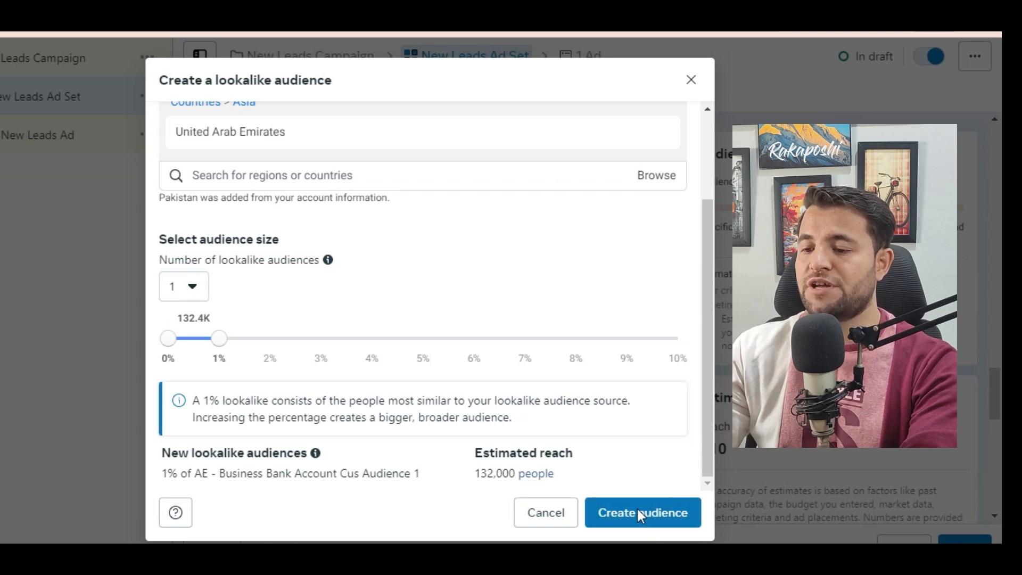
pyautogui.click(660, 517)
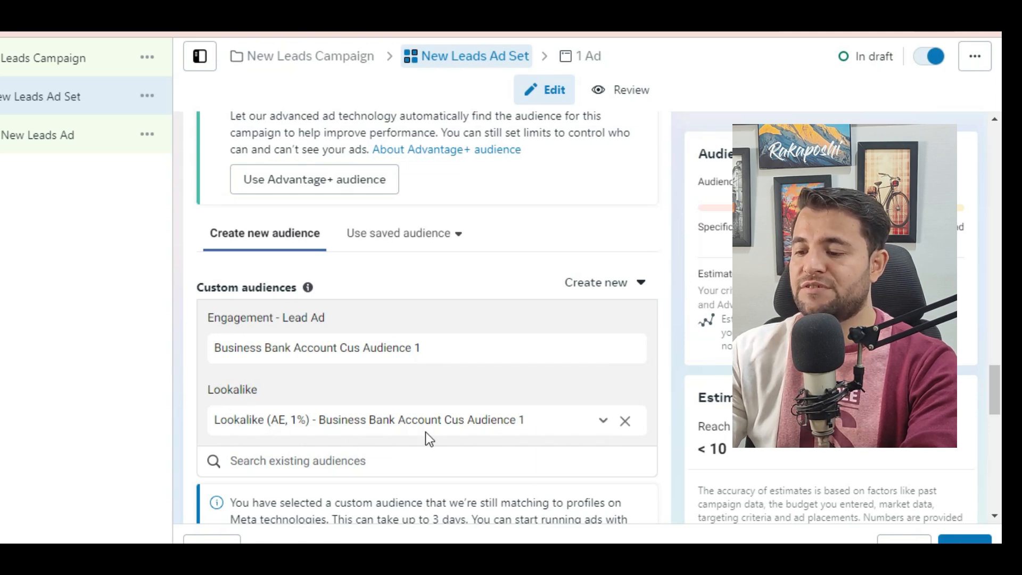
pyautogui.scroll(-5, 528, 422)
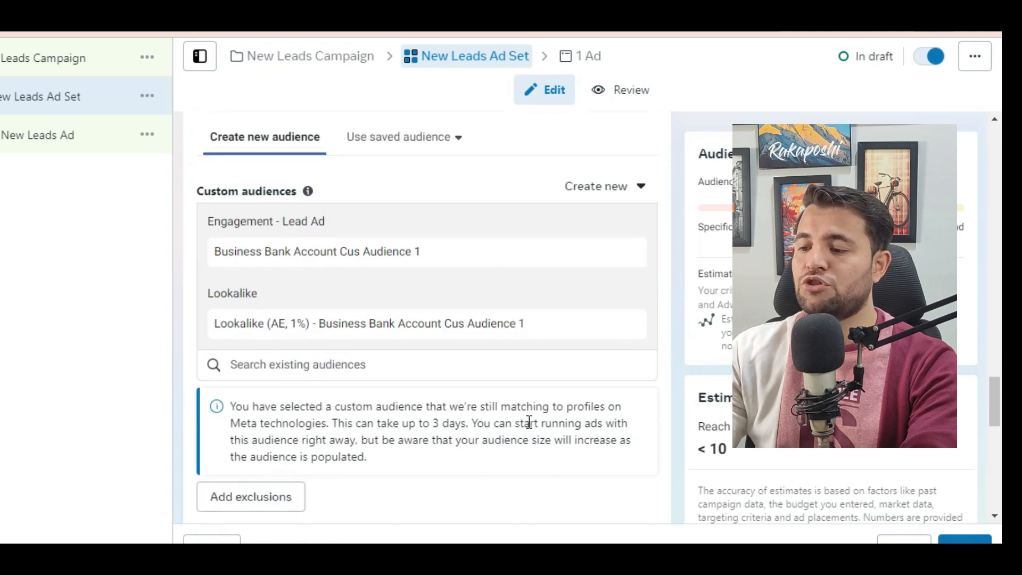
pyautogui.scroll(-2, 529, 422)
pyautogui.scroll(7, 528, 421)
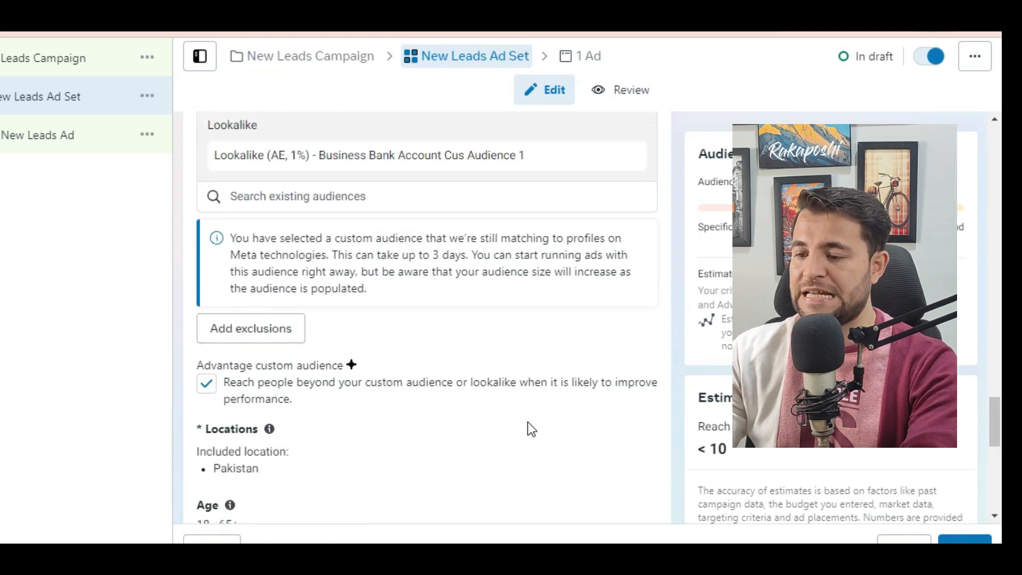